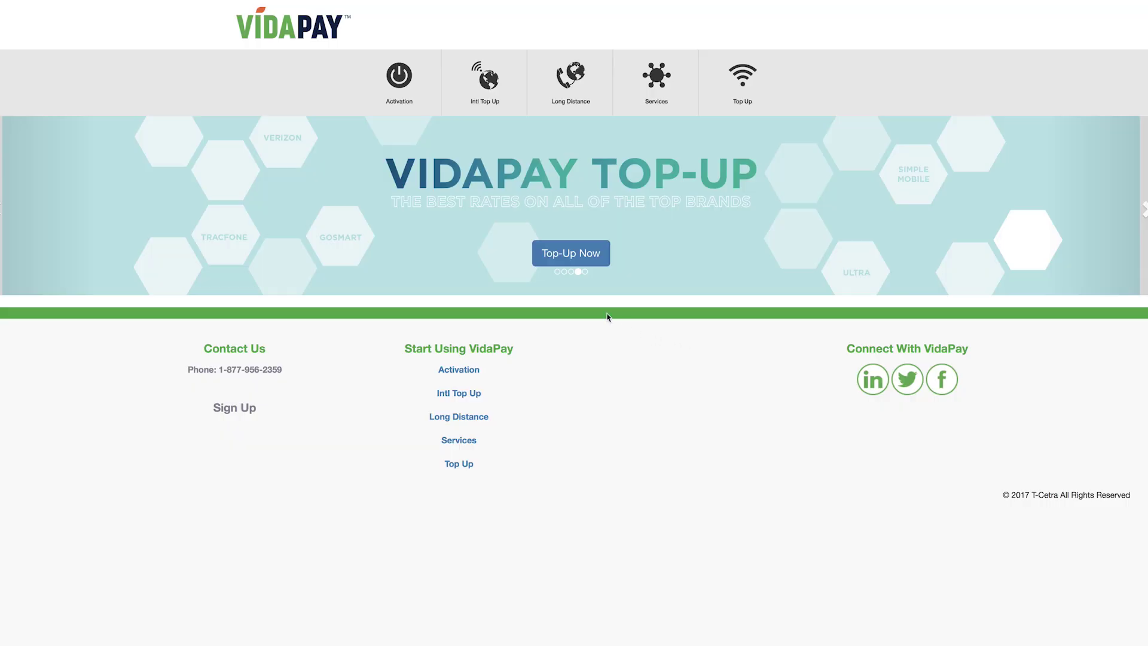
Under Activation, select the Total Wireless $60 new plan (2 lines, 15GB data)
{"action": "left_click", "coordinate": [395, 74]}
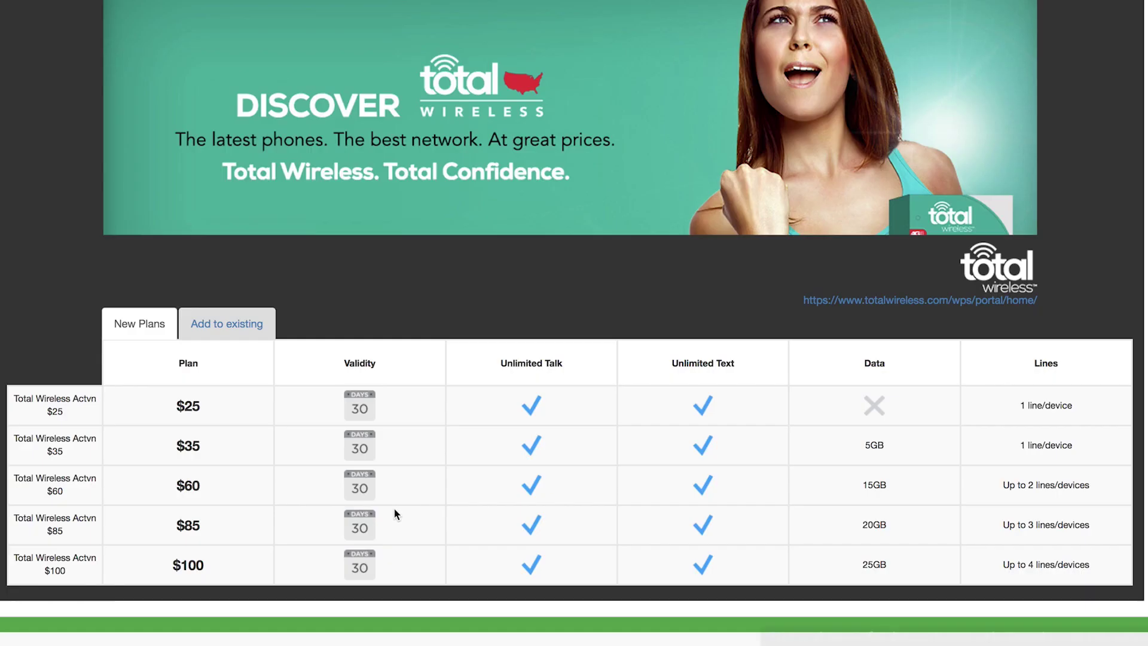
{"action": "scroll", "coordinate": [451, 320], "scroll_direction": "down", "scroll_amount": 2}
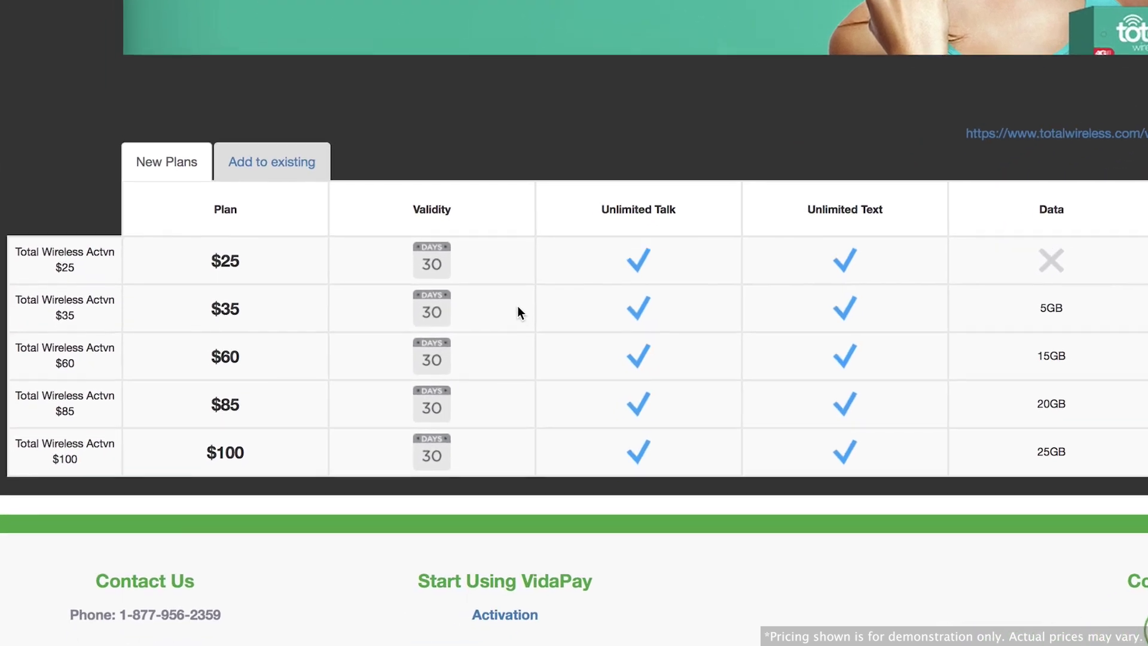
{"action": "left_click", "coordinate": [592, 392]}
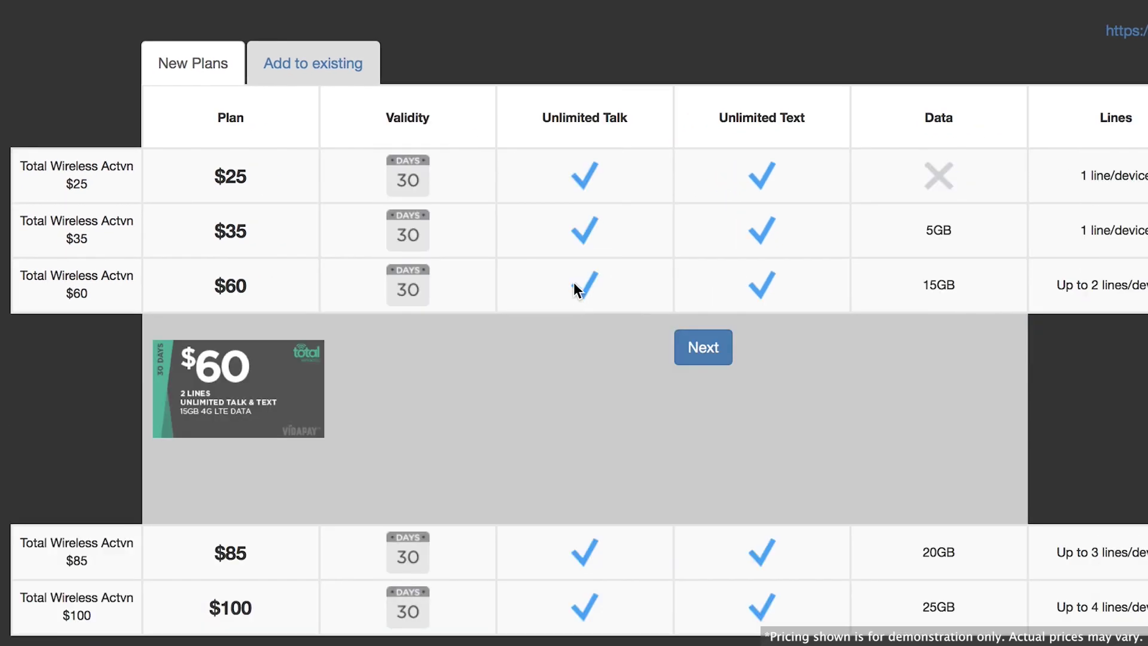
Paste the device's ESN/IMEI and 4G LTE SIM number, enable 4G, and validate both
{"action": "left_click", "coordinate": [706, 354]}
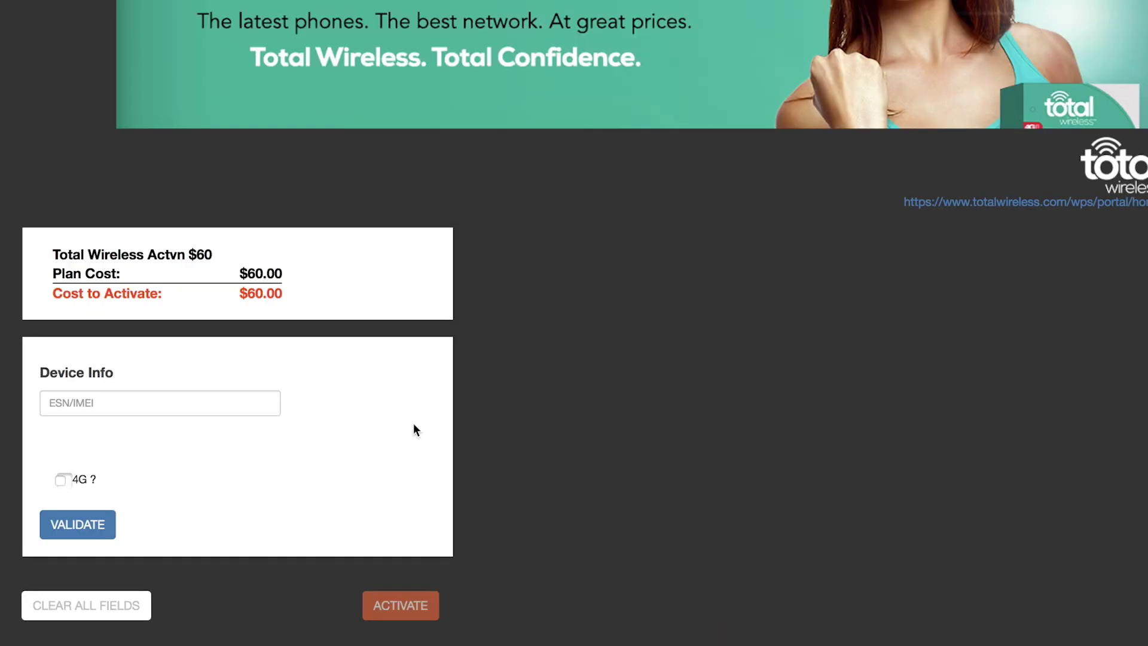
{"action": "left_click", "coordinate": [174, 403]}
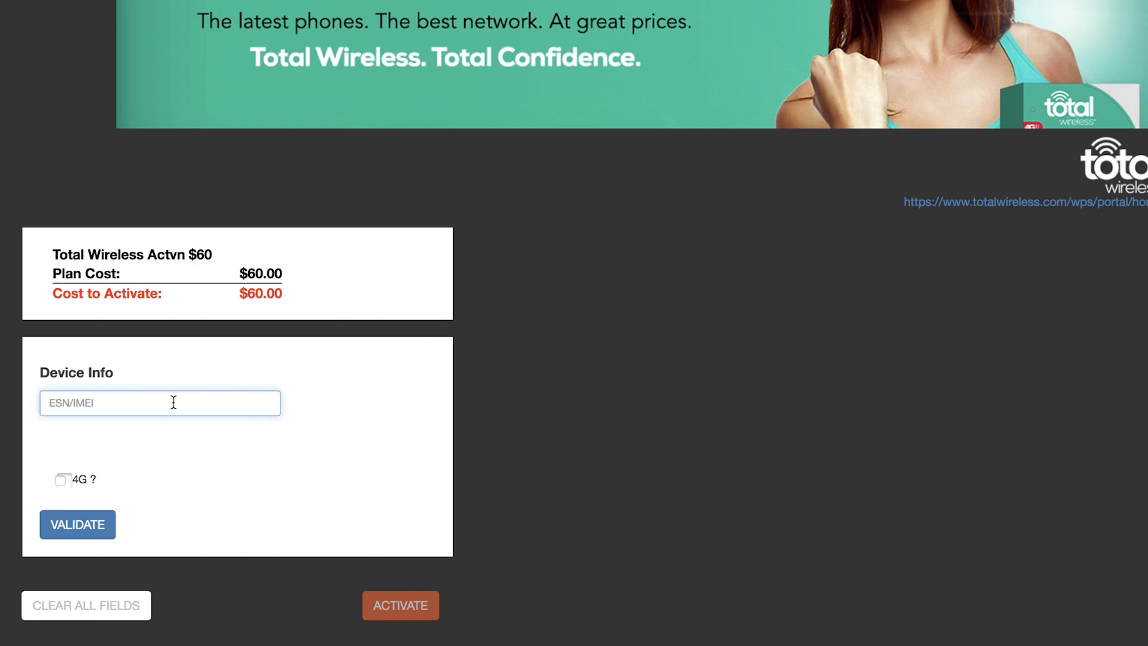
{"action": "key", "text": "ctrl+v"}
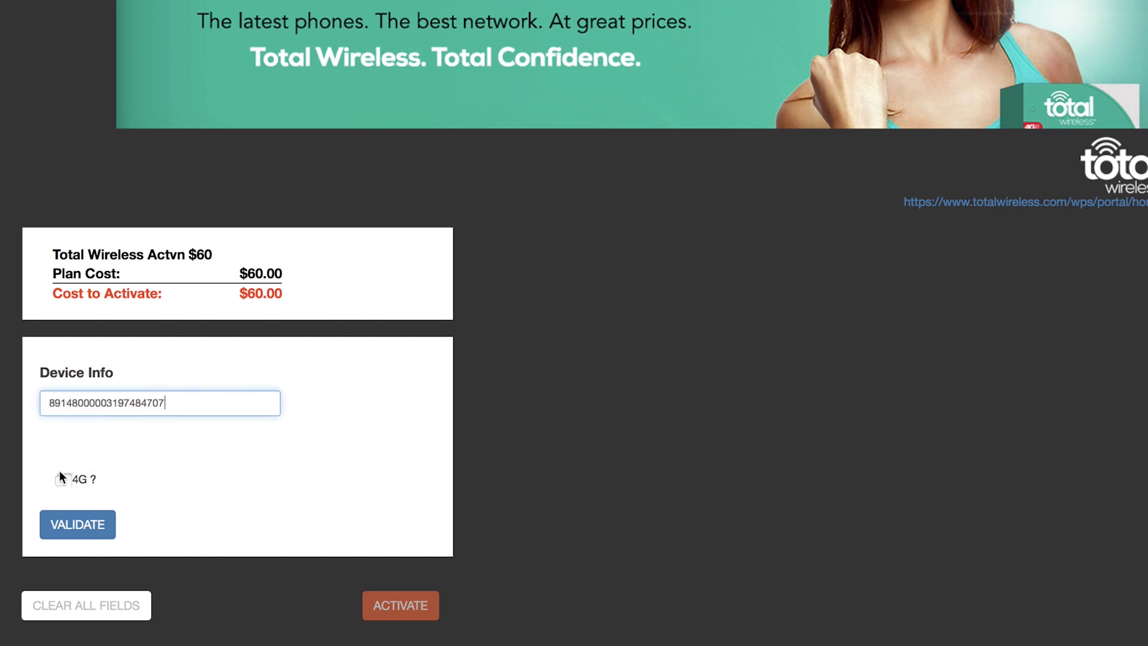
{"action": "left_click", "coordinate": [61, 481]}
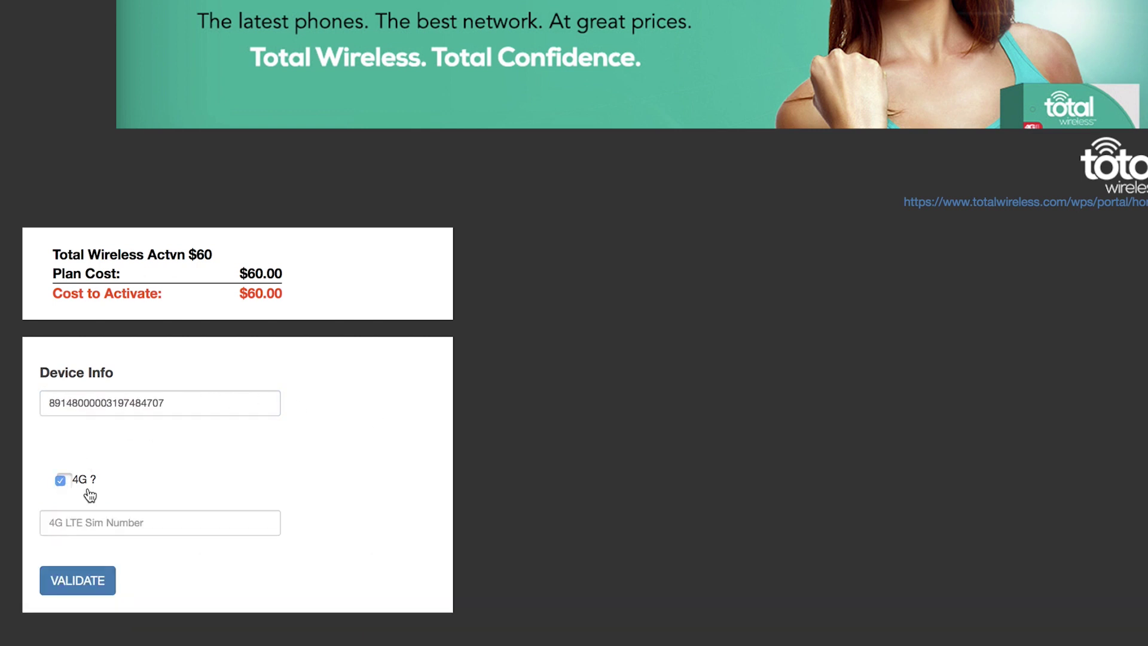
{"action": "left_click", "coordinate": [112, 519]}
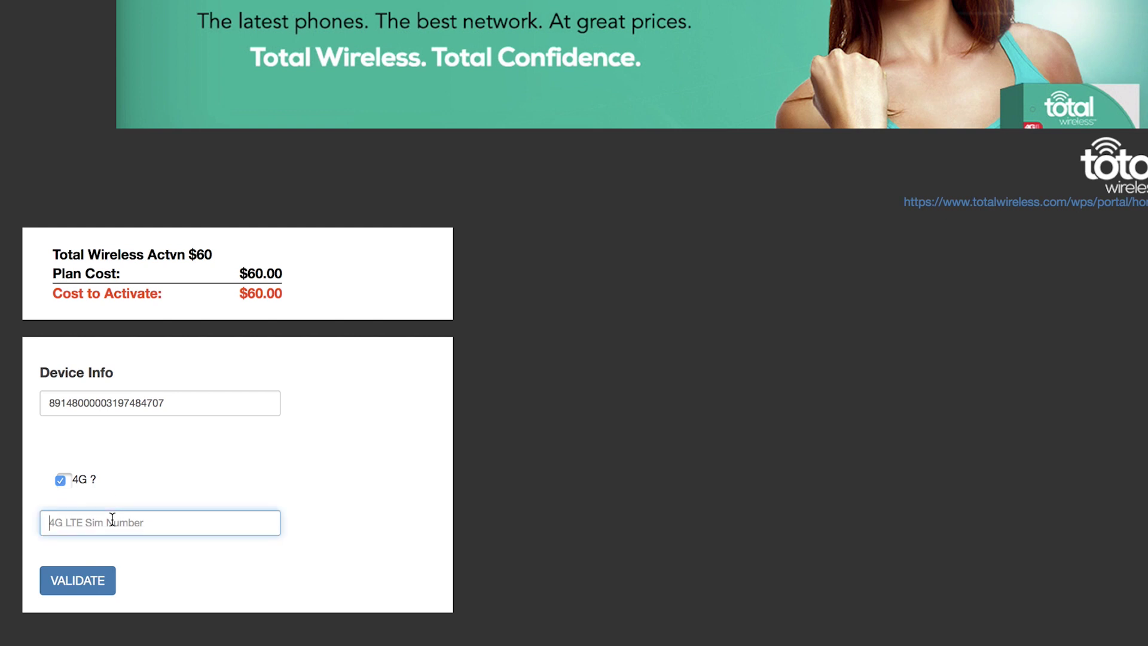
{"action": "key", "text": "super+v"}
{"action": "left_click", "coordinate": [78, 581]}
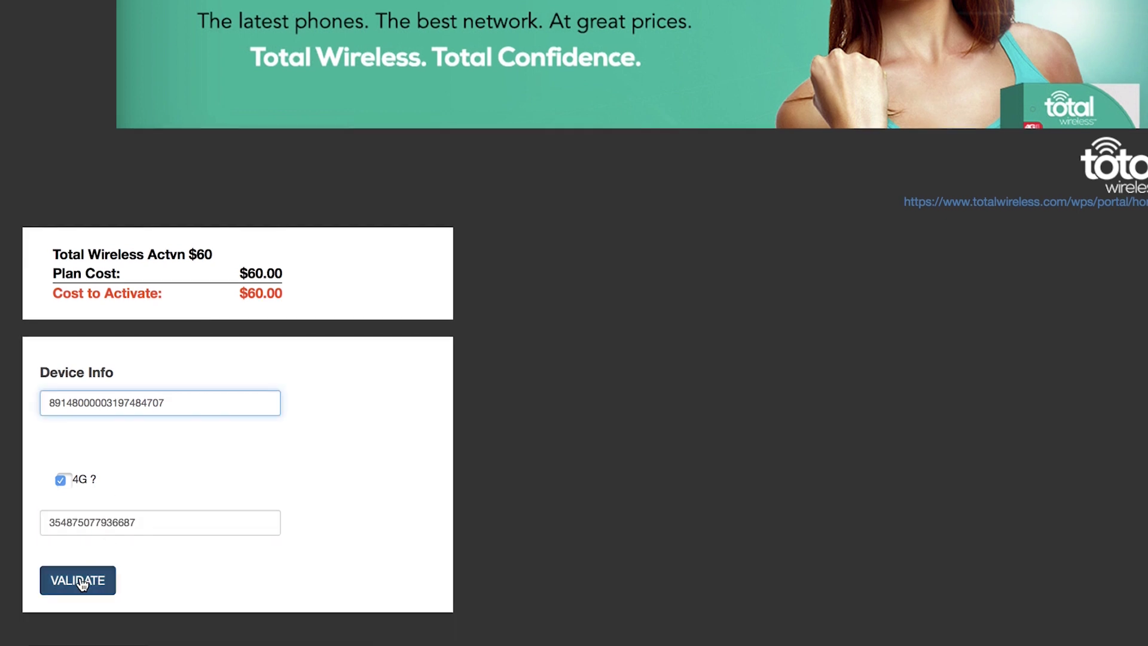
Enter the customer's zip code and account e-mail, and mark them as a new TW customer
{"action": "scroll", "coordinate": [234, 323], "scroll_direction": "down", "scroll_amount": 10}
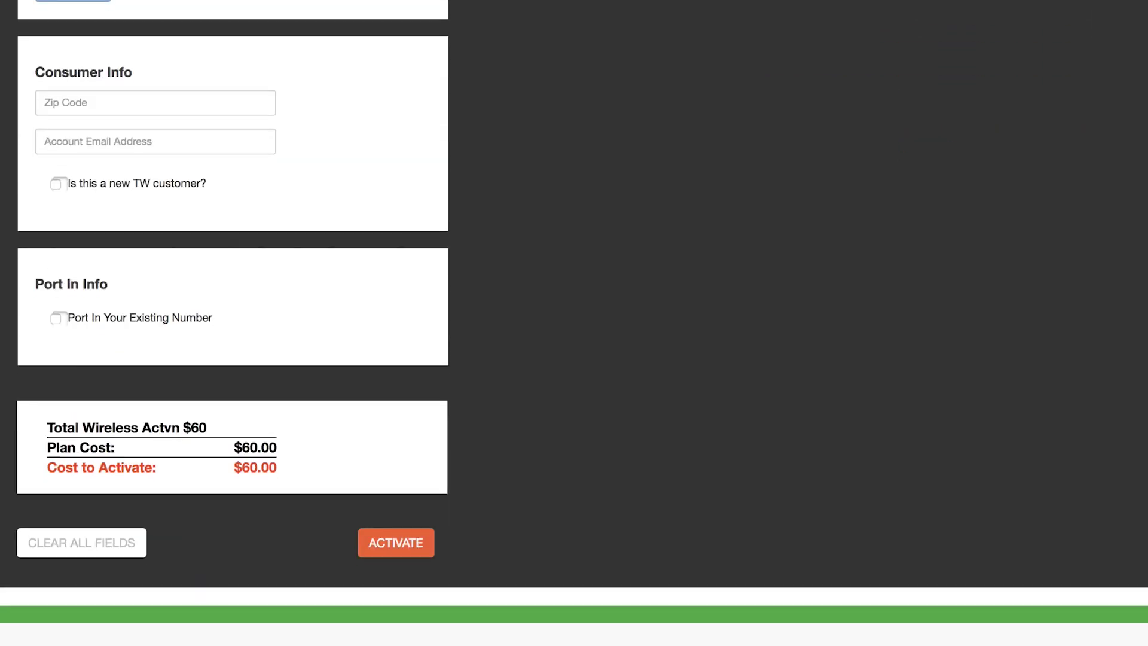
{"action": "scroll", "coordinate": [574, 323], "scroll_direction": "up", "scroll_amount": 1}
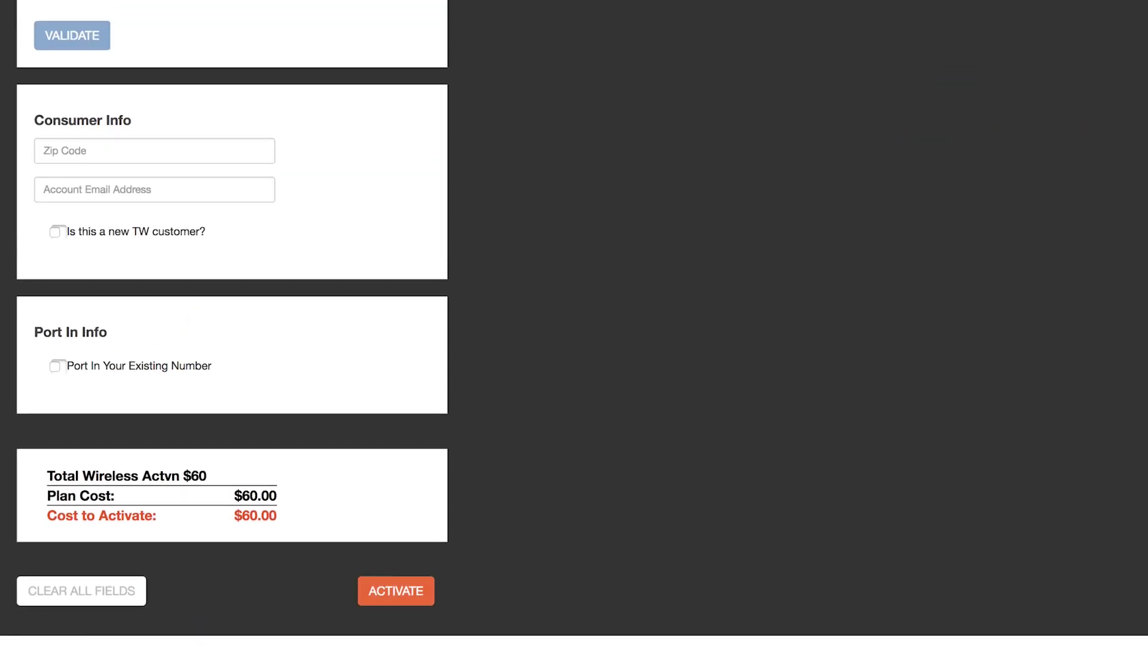
{"action": "left_click", "coordinate": [119, 158]}
{"action": "type", "text": "43016"}
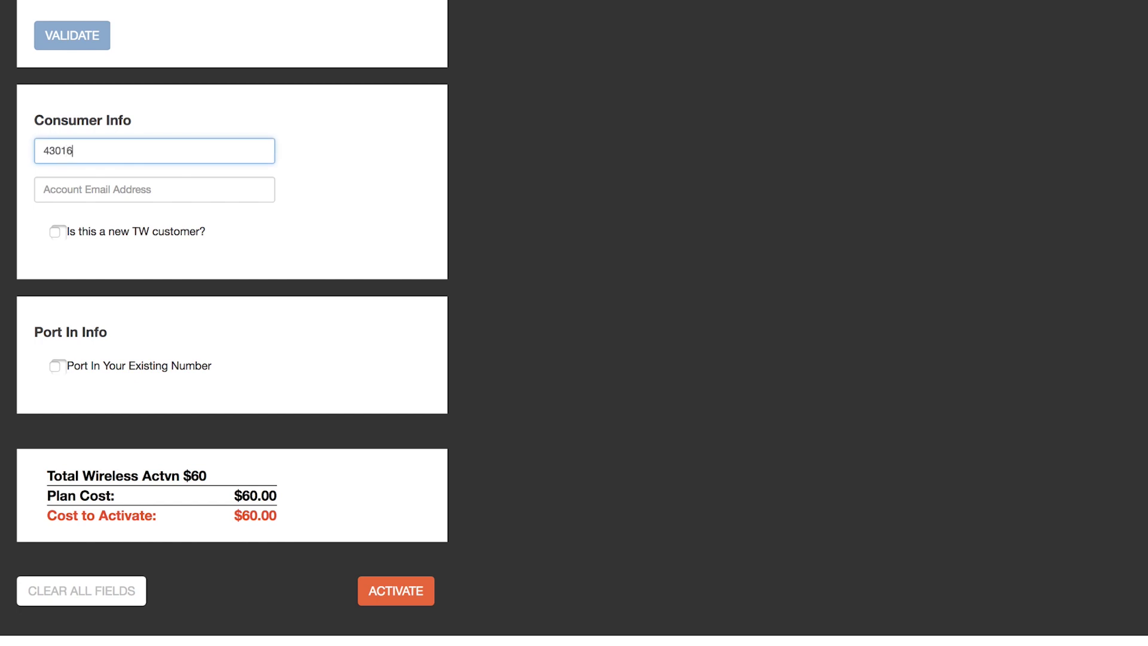
{"action": "left_click", "coordinate": [155, 189]}
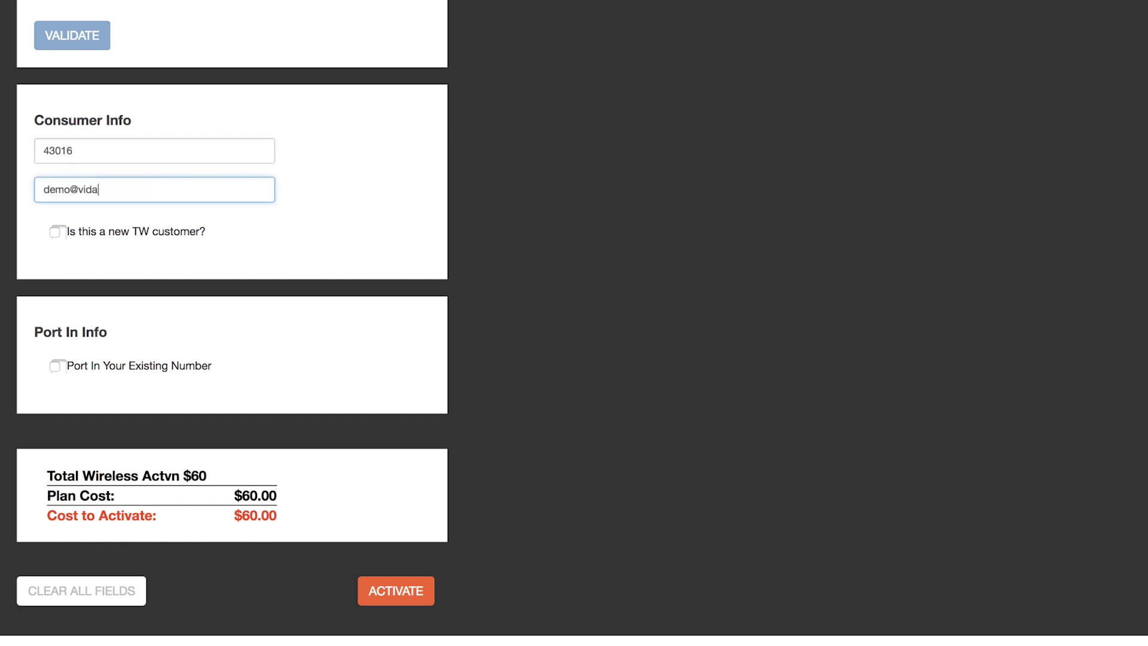
{"action": "left_click", "coordinate": [67, 233]}
Fill in the new account's first and last name, password and PIN, then submit the activation
{"action": "scroll", "coordinate": [56, 232], "scroll_direction": "down", "scroll_amount": 2}
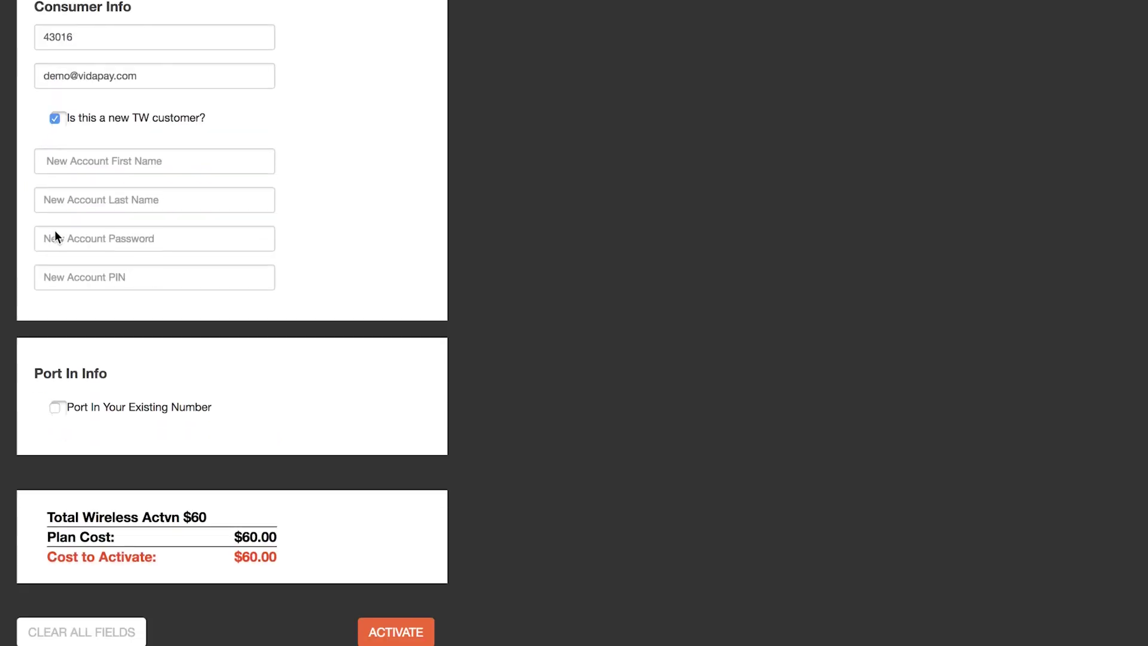
{"action": "left_click", "coordinate": [96, 164]}
{"action": "type", "text": "demo"}
{"action": "key", "text": "Tab"}
{"action": "type", "text": "demo"}
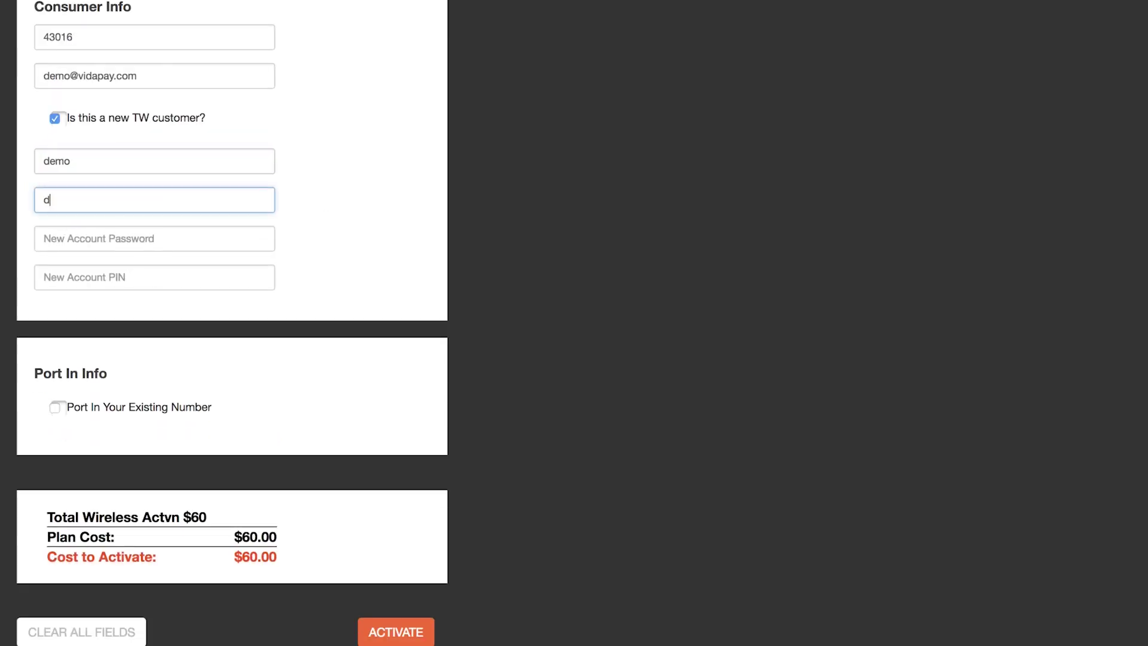
{"action": "key", "text": "Tab"}
{"action": "type", "text": "demo"}
{"action": "key", "text": "Tab"}
{"action": "type", "text": "1234"}
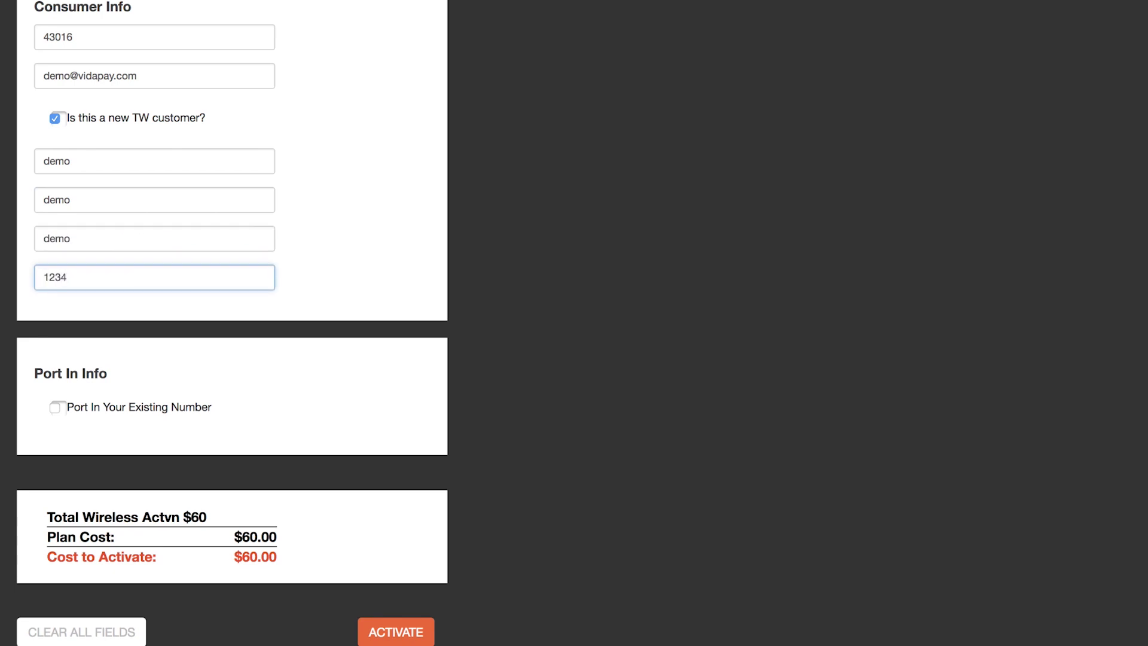
{"action": "scroll", "coordinate": [348, 131], "scroll_direction": "down", "scroll_amount": 3}
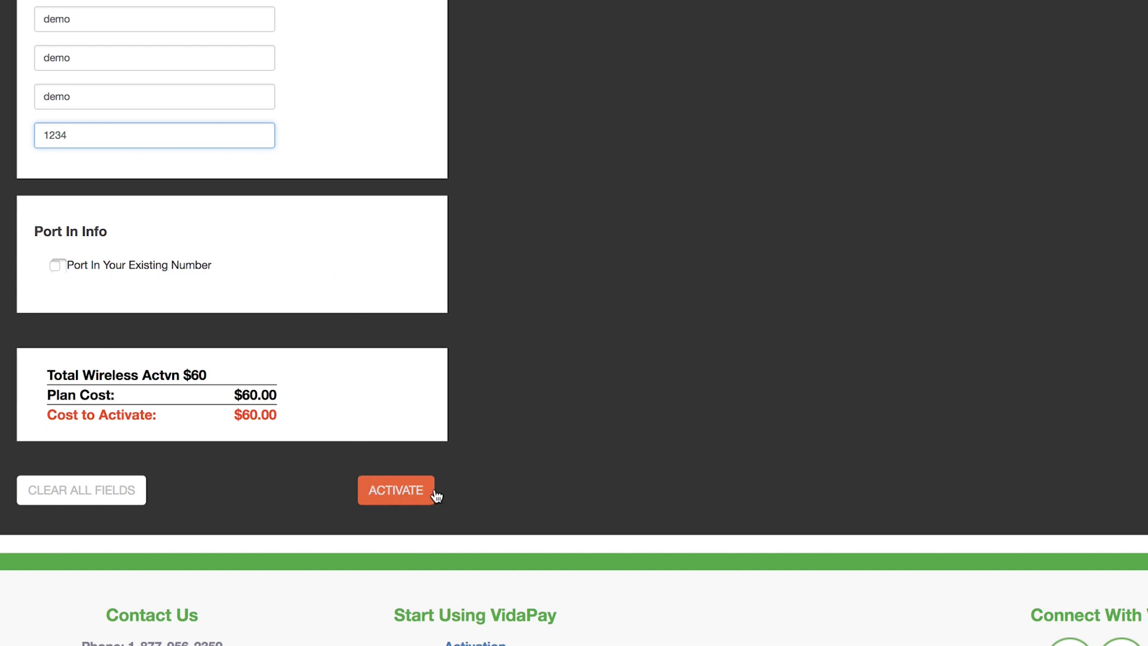
{"action": "left_click", "coordinate": [402, 497]}
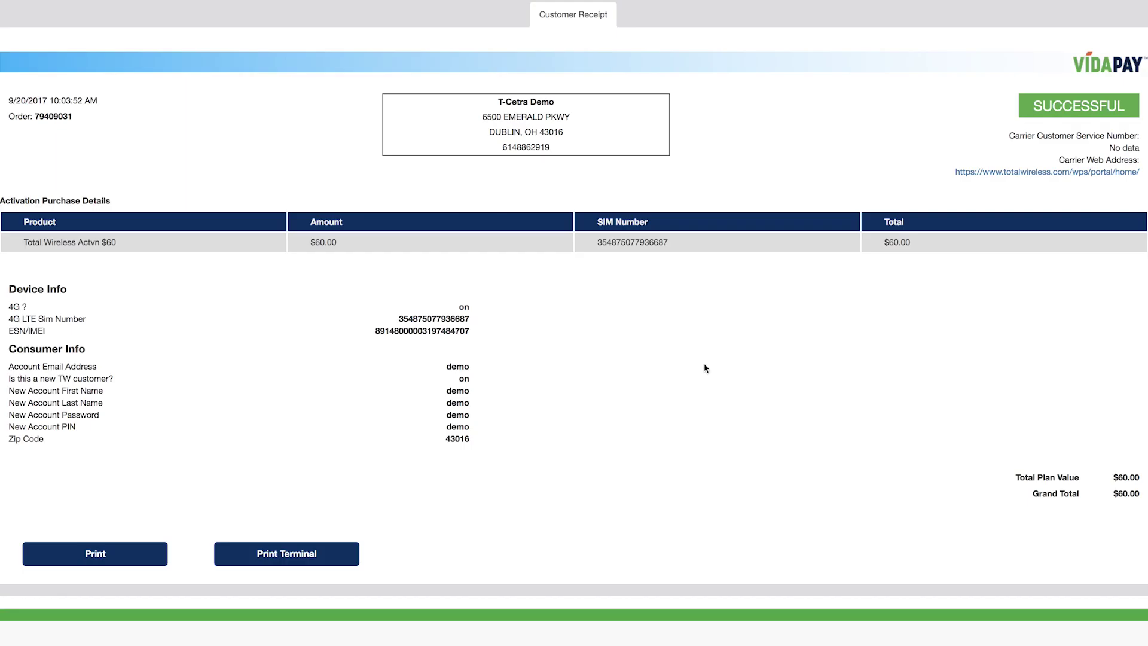
Check the order number on the SUCCESSFUL customer receipt, then clear the highlight
{"action": "left_click_drag", "start_coordinate": [93, 118], "coordinate": [7, 118]}
{"action": "left_click", "coordinate": [430, 216]}
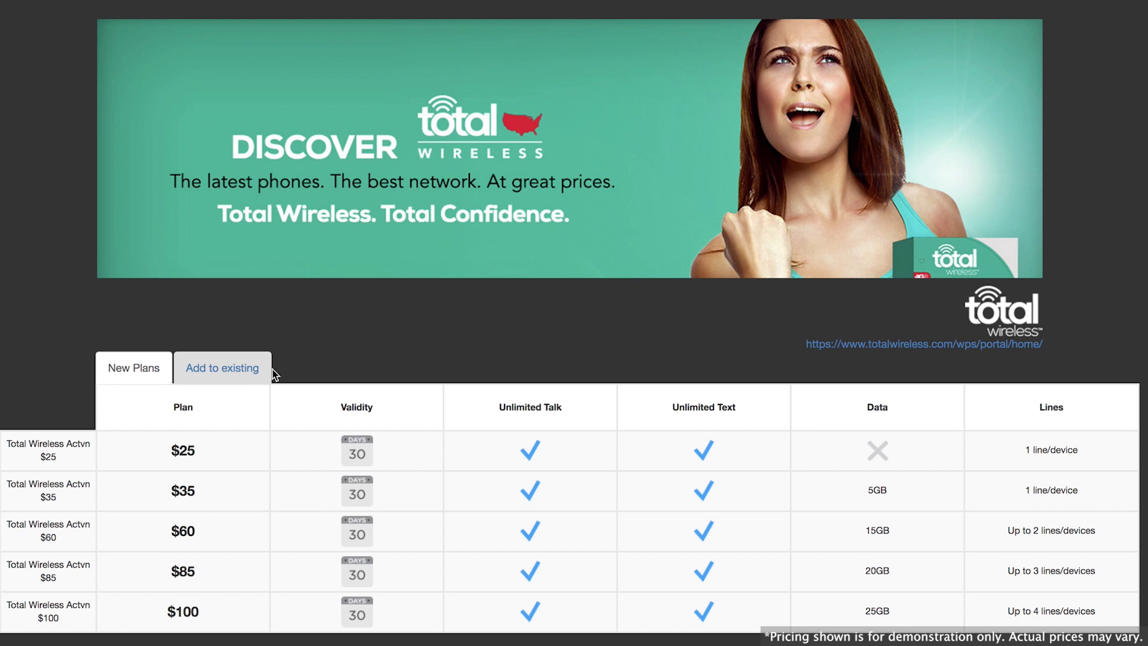
Log in to the existing Total Wireless account with its e-mail and password via Add to existing
{"action": "left_click", "coordinate": [218, 371]}
{"action": "scroll", "coordinate": [218, 371], "scroll_direction": "down", "scroll_amount": 3}
{"action": "left_click", "coordinate": [132, 372]}
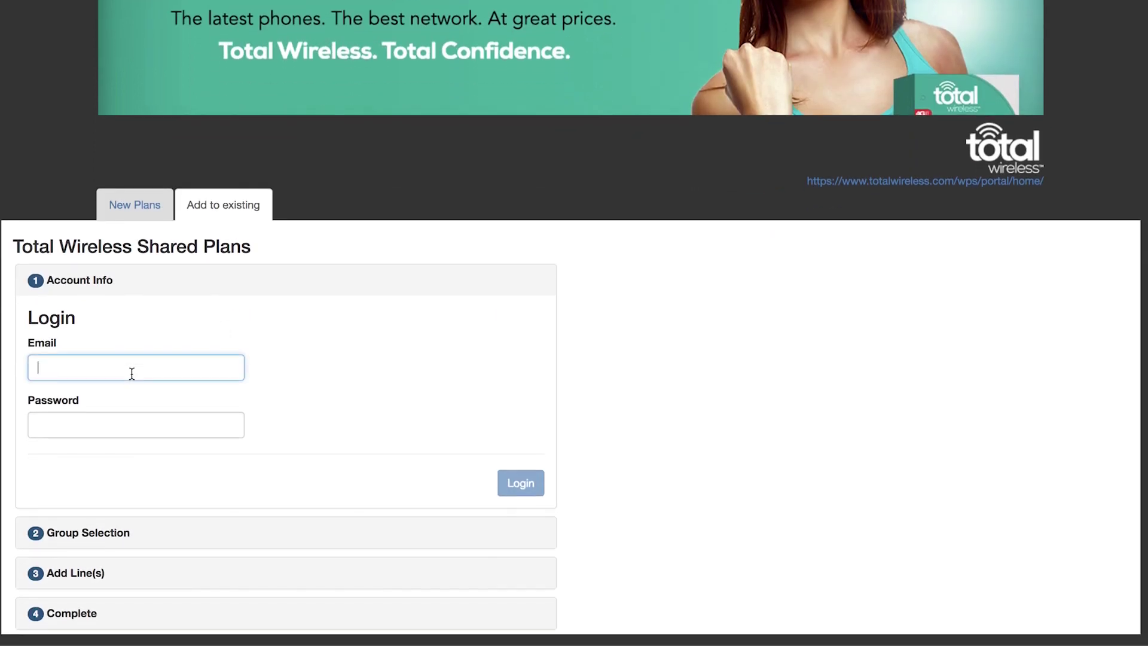
{"action": "key", "text": "Tab"}
{"action": "type", "text": "•••••••••"}
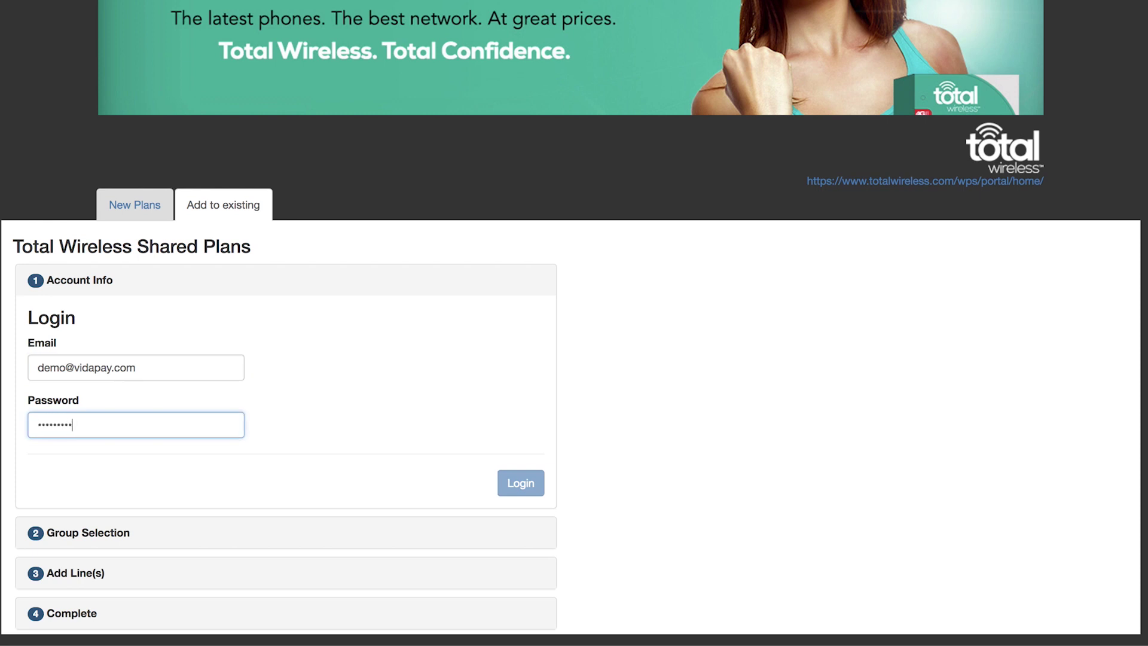
{"action": "left_click", "coordinate": [526, 490]}
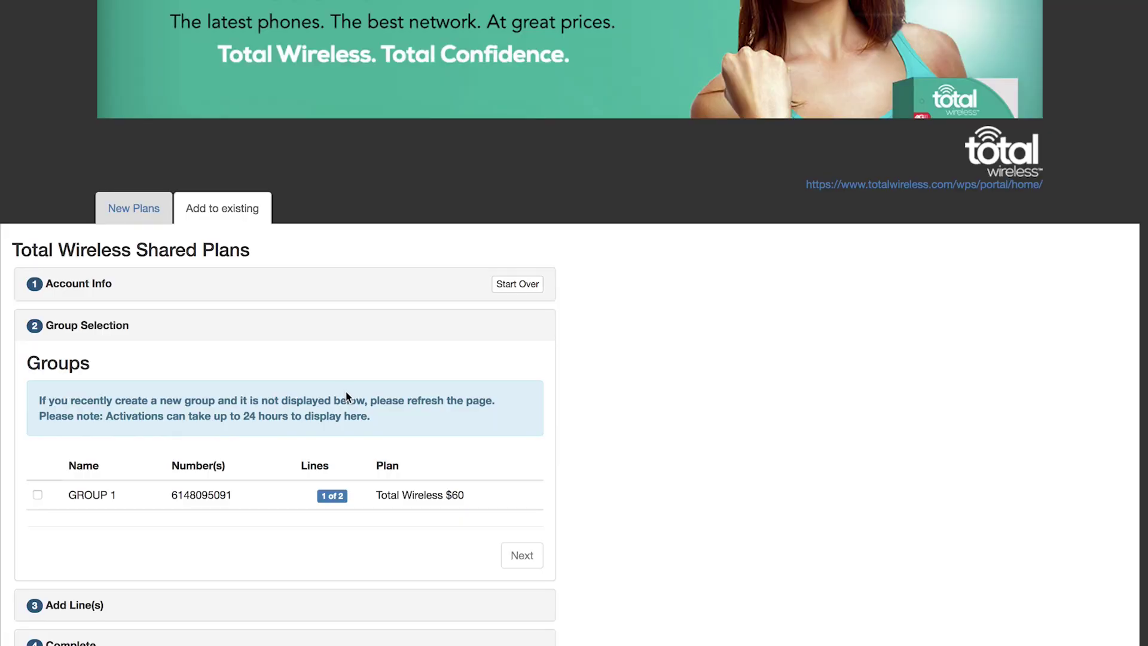
Select GROUP 1 (the $60 plan, 1 of 2 lines used) and continue to adding lines
{"action": "scroll", "coordinate": [347, 389], "scroll_direction": "down", "scroll_amount": 3}
{"action": "scroll", "coordinate": [348, 393], "scroll_direction": "down", "scroll_amount": 1}
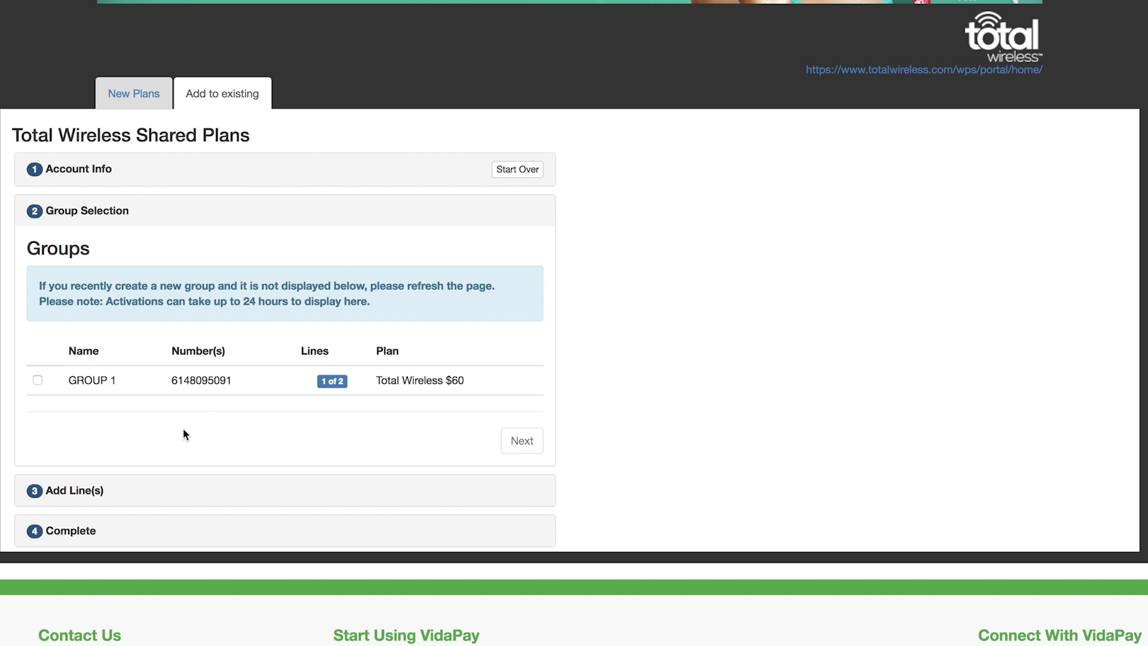
{"action": "left_click", "coordinate": [37, 379]}
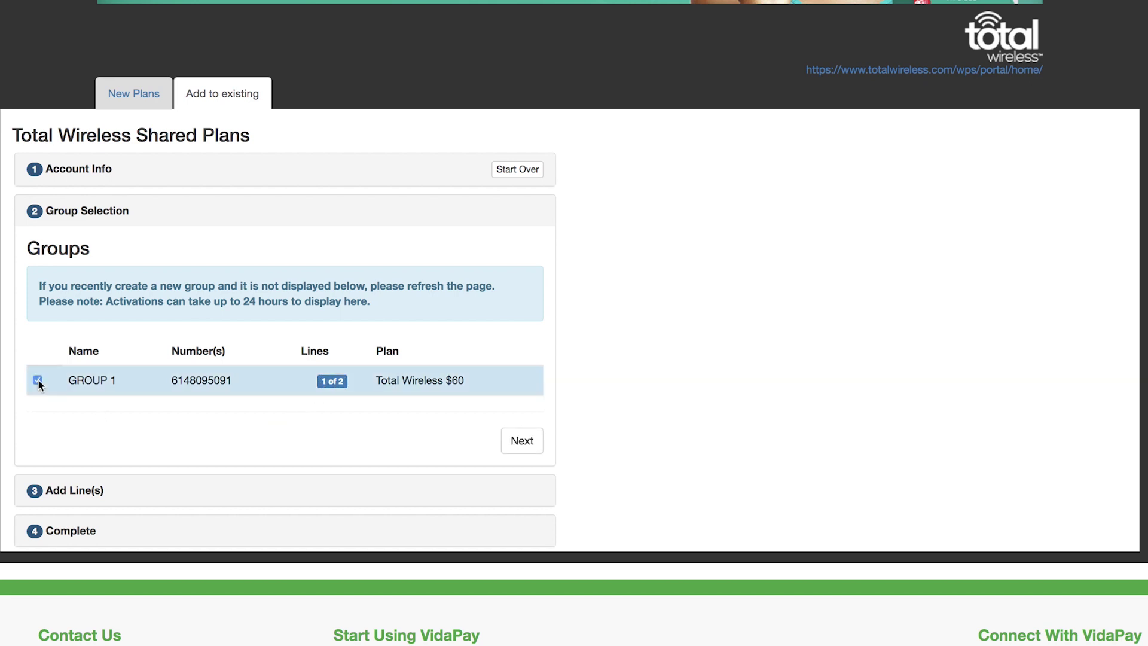
{"action": "left_click", "coordinate": [525, 444]}
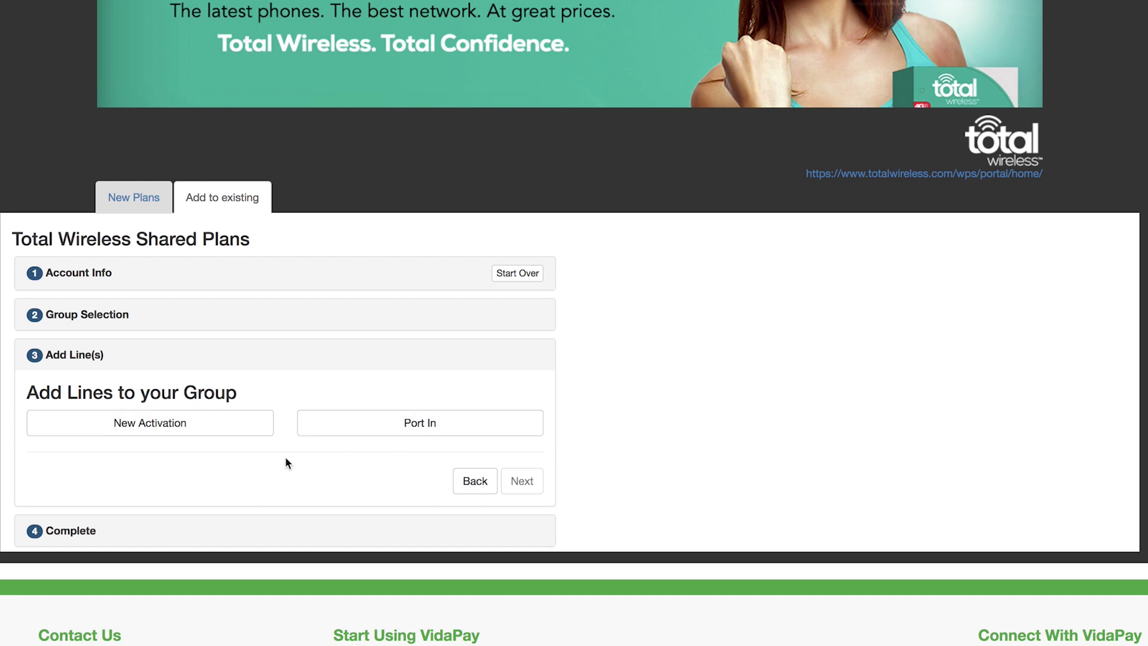
Start a New Activation line with the pasted ESN/IMEI, 4G enabled, SIM number and zip code, then validate the device
{"action": "left_click", "coordinate": [146, 428]}
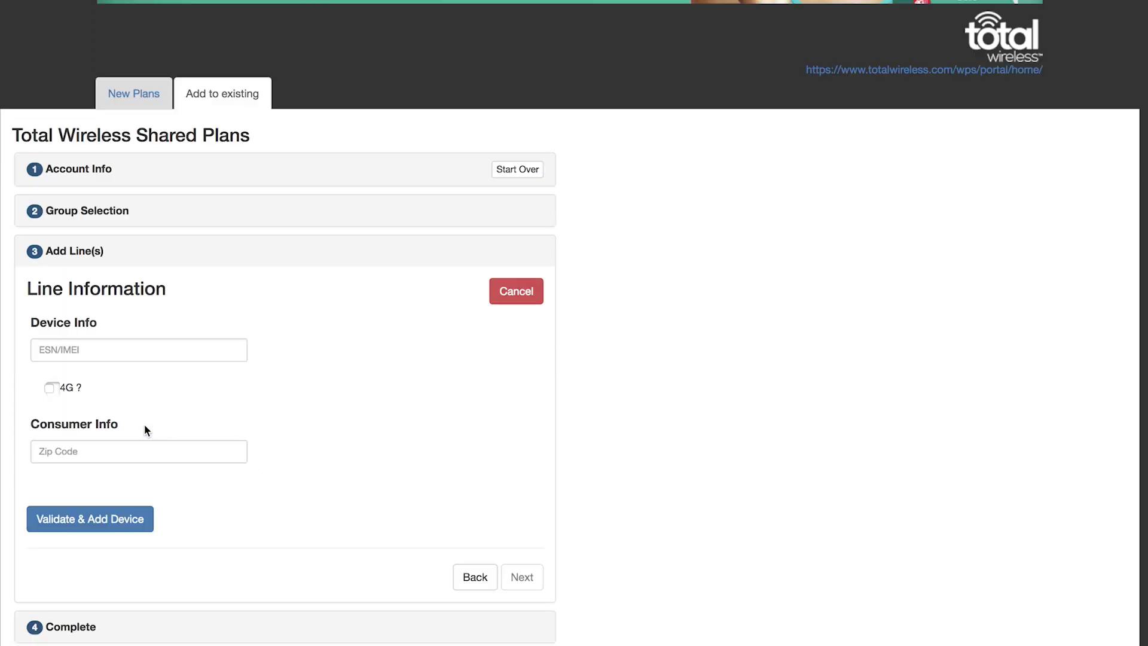
{"action": "scroll", "coordinate": [328, 404], "scroll_direction": "down", "scroll_amount": 3}
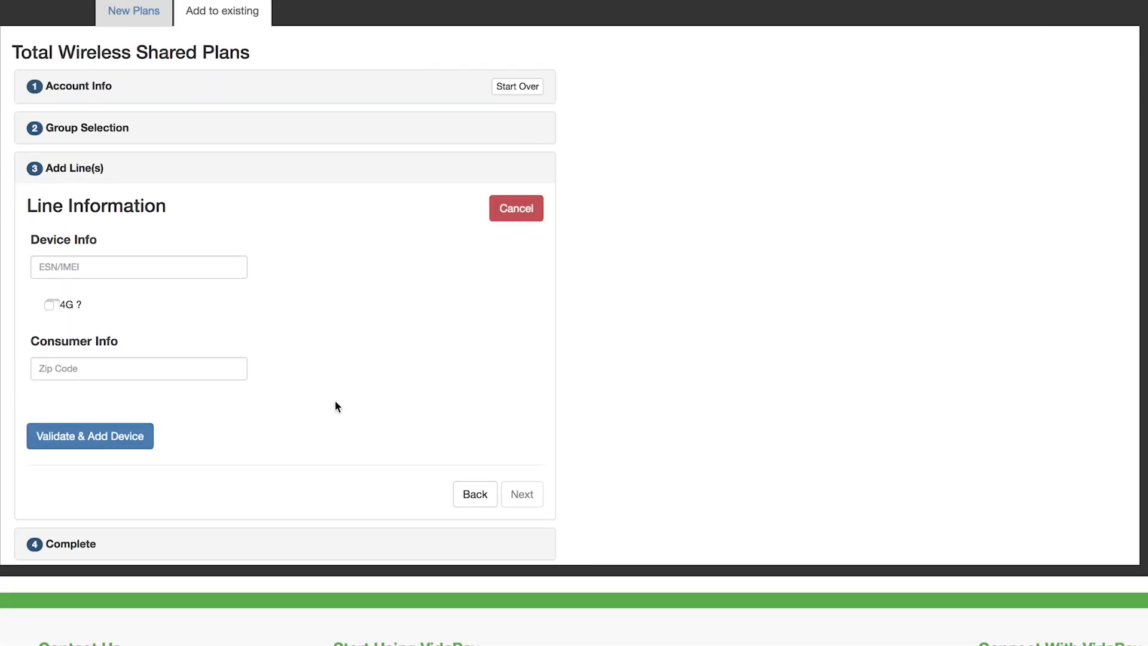
{"action": "left_click", "coordinate": [98, 265]}
{"action": "key", "text": "super+v"}
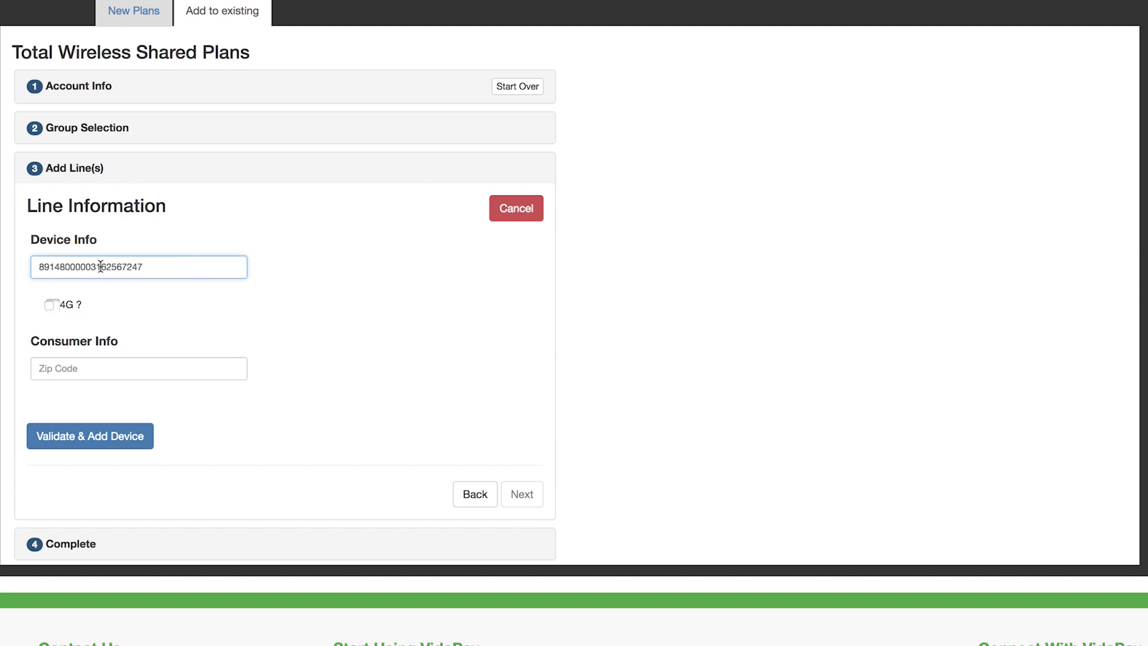
{"action": "left_click", "coordinate": [50, 306]}
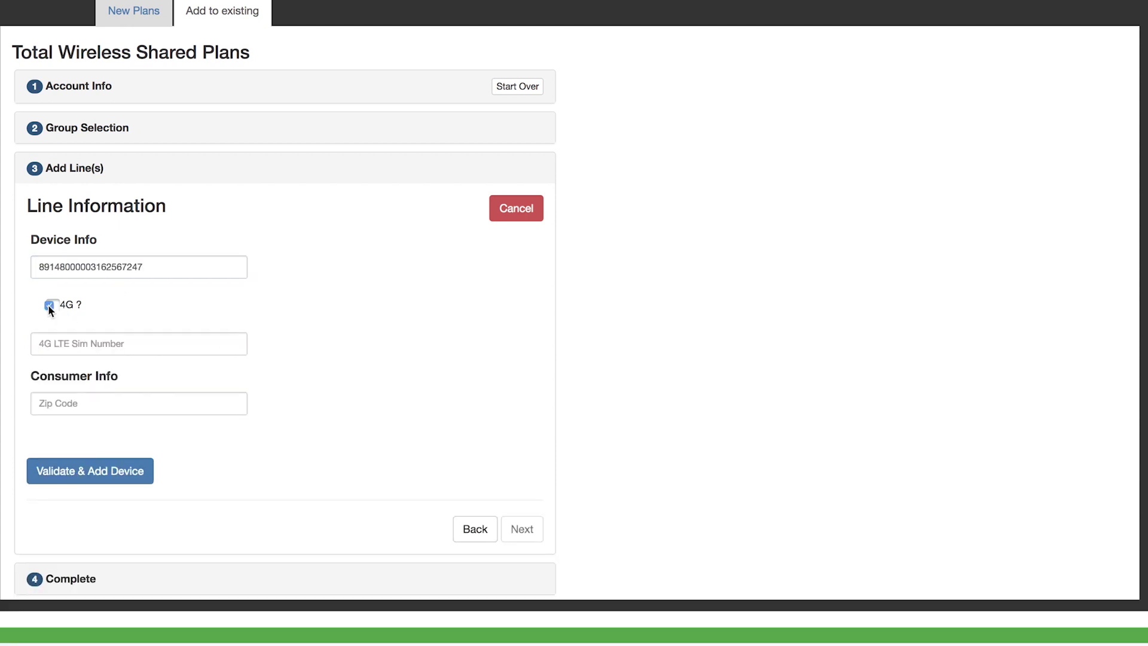
{"action": "left_click", "coordinate": [69, 342]}
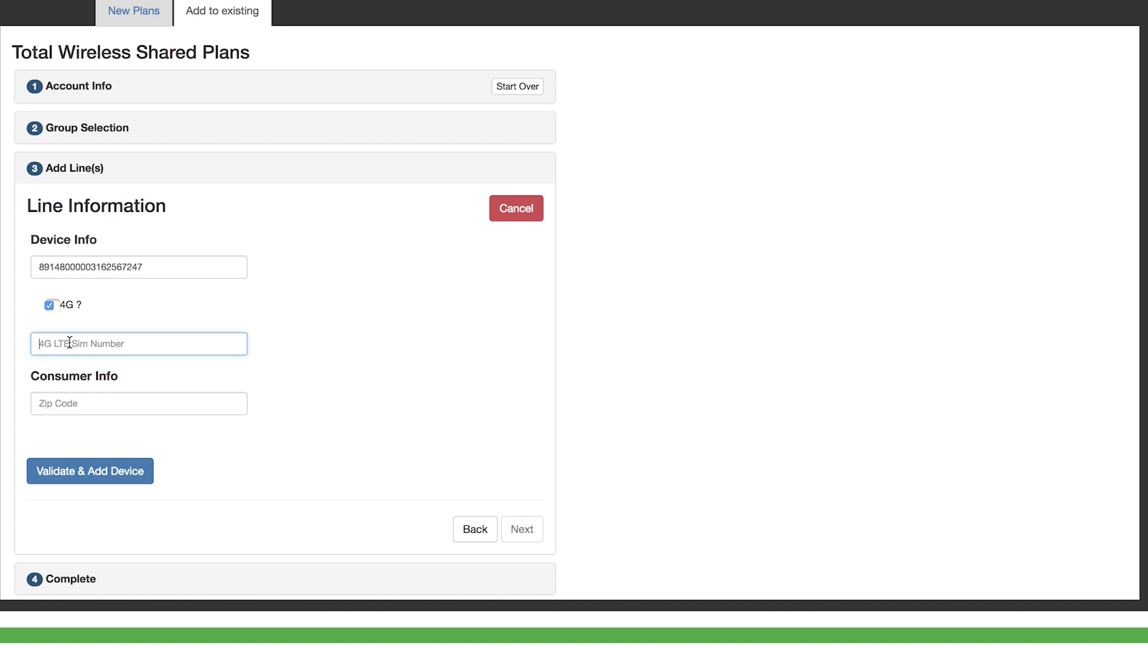
{"action": "key", "text": "super+v"}
{"action": "left_click", "coordinate": [88, 402]}
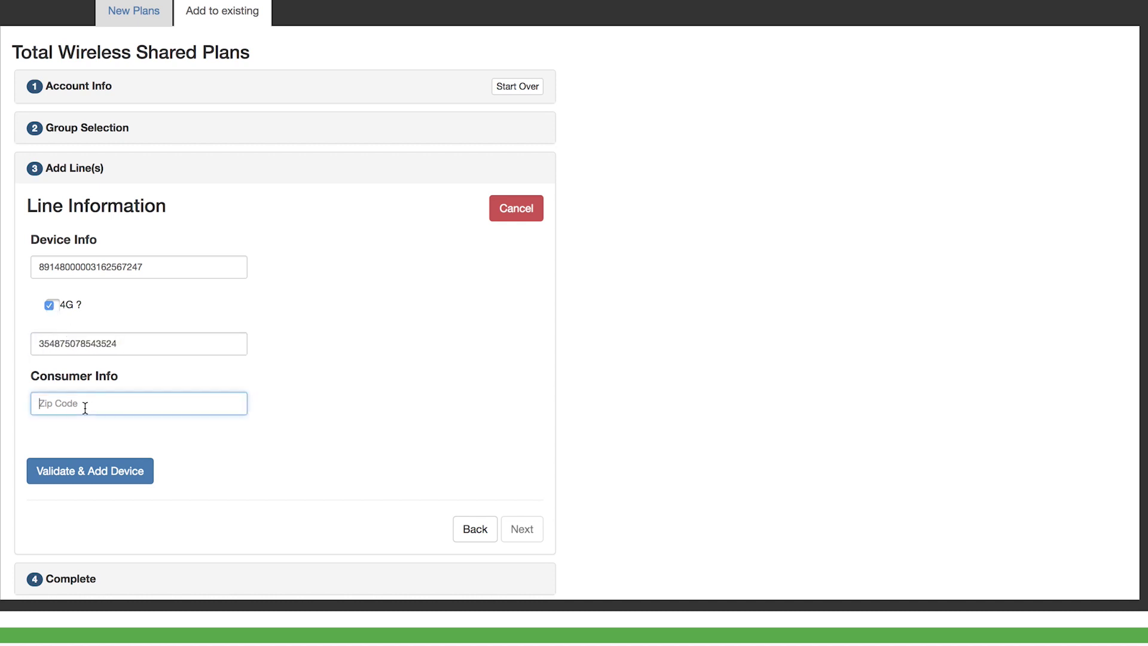
{"action": "type", "text": "43016"}
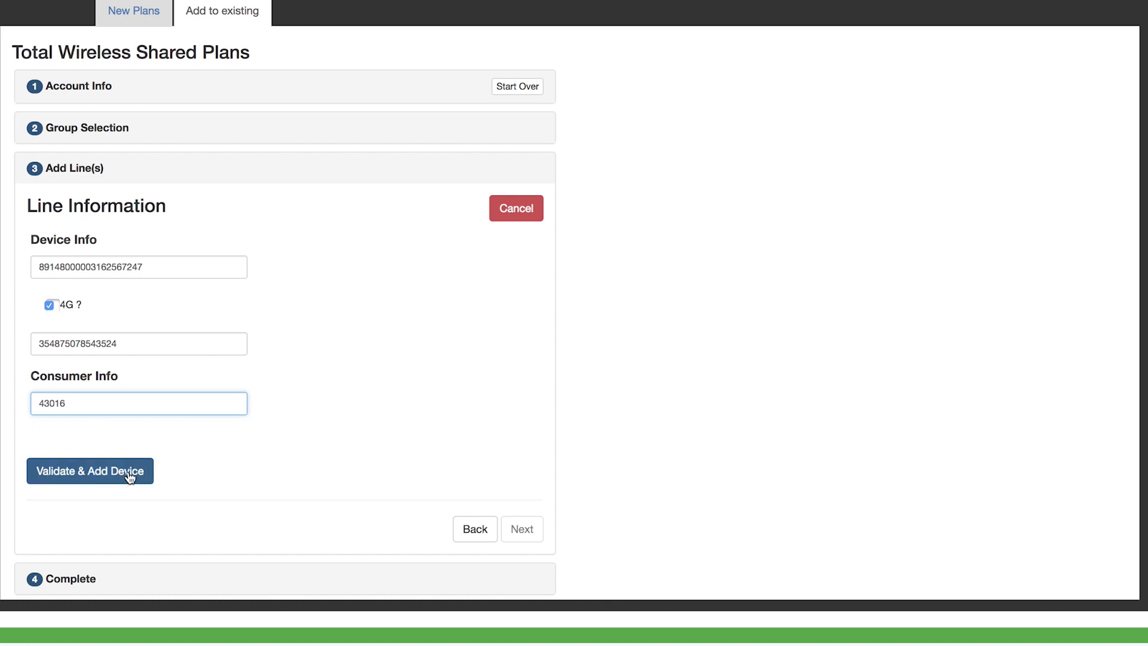
{"action": "left_click", "coordinate": [90, 474]}
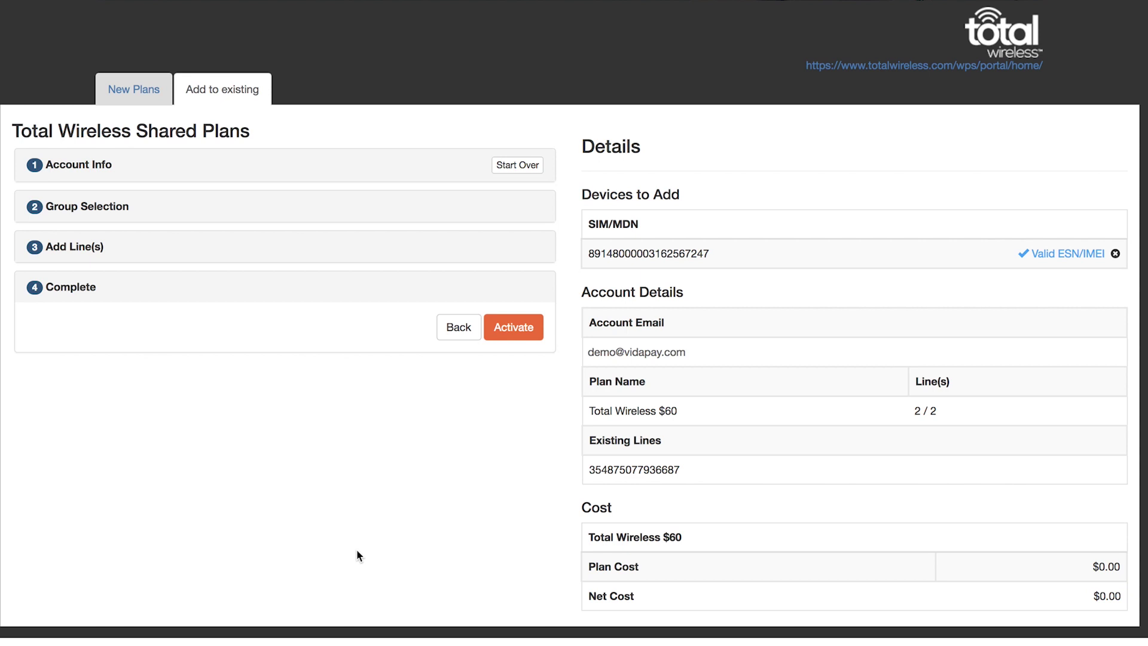
Activate the validated additional line in the Complete step
{"action": "left_click", "coordinate": [513, 332]}
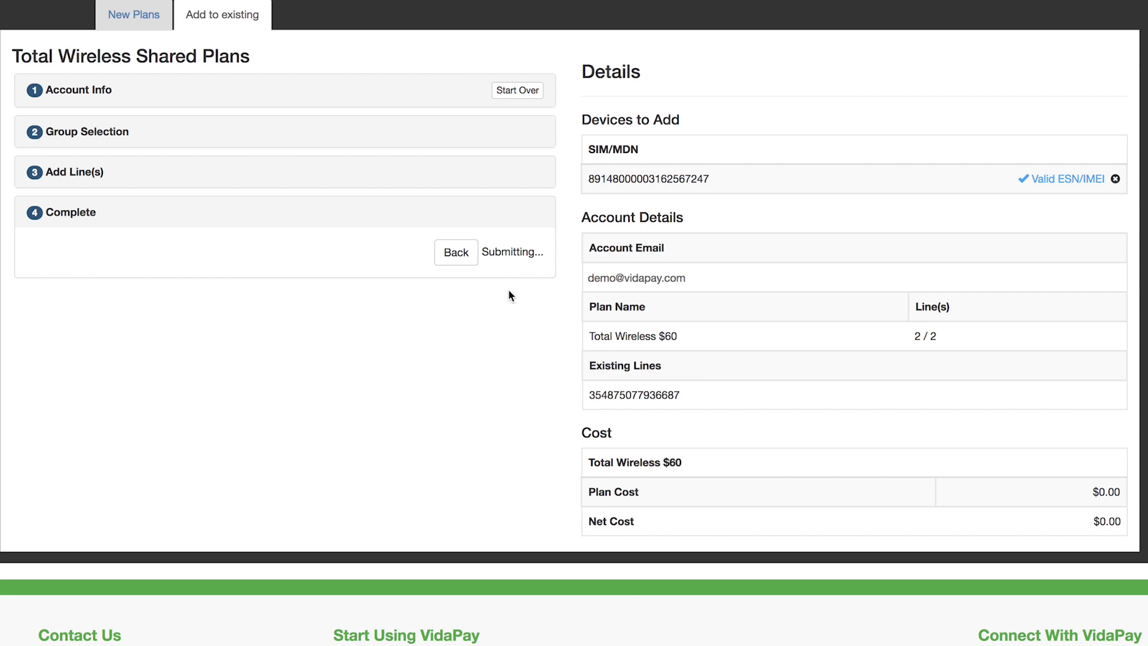